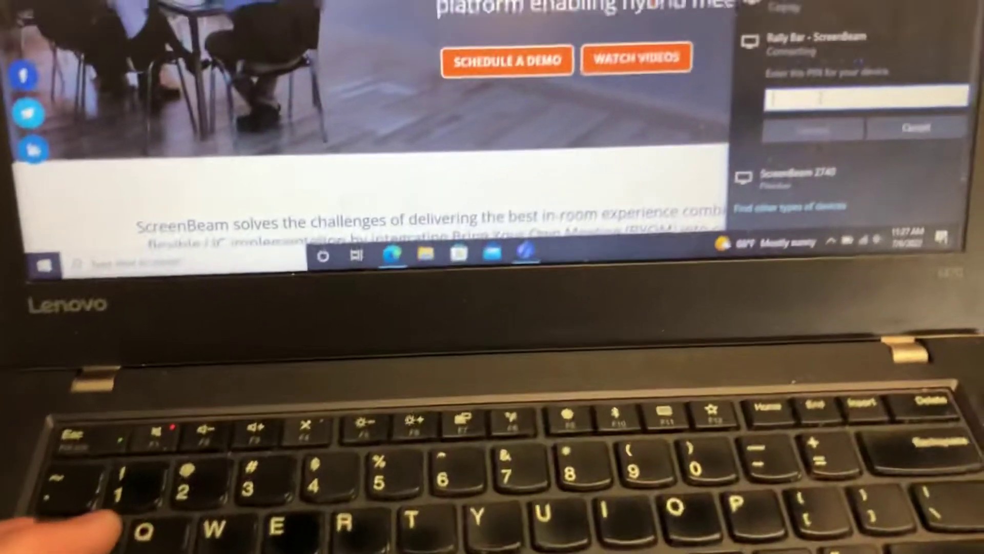
{"action": "type", "text": "57"}
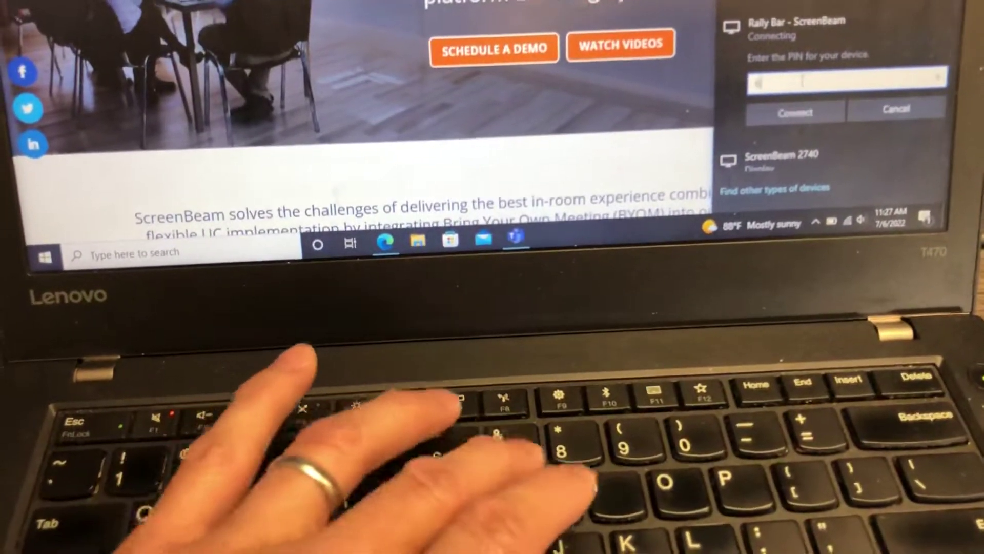
{"action": "type", "text": "32"}
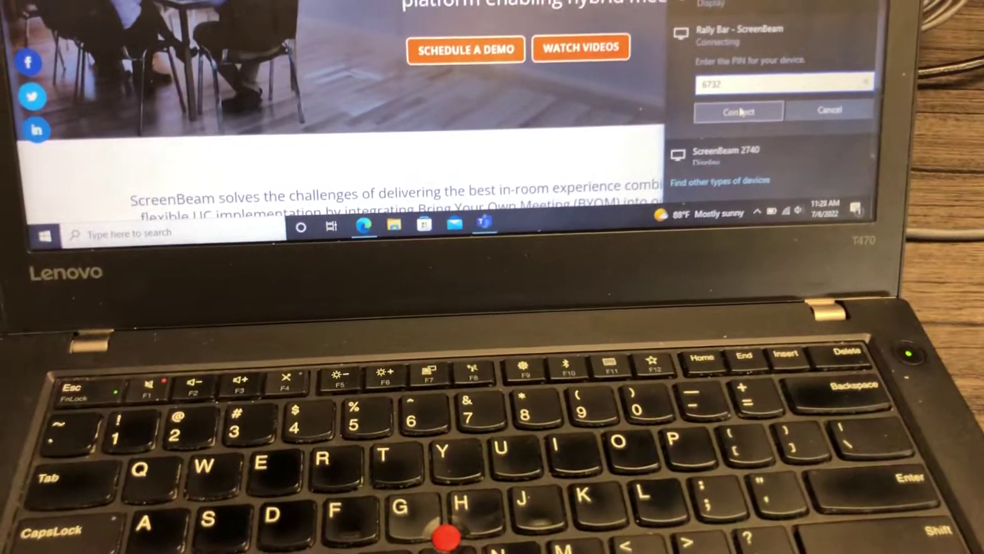
- Confirm the PIN to cast the laptop screen to Rally Bar - ScreenBeam
{"action": "left_click", "coordinate": [738, 105]}
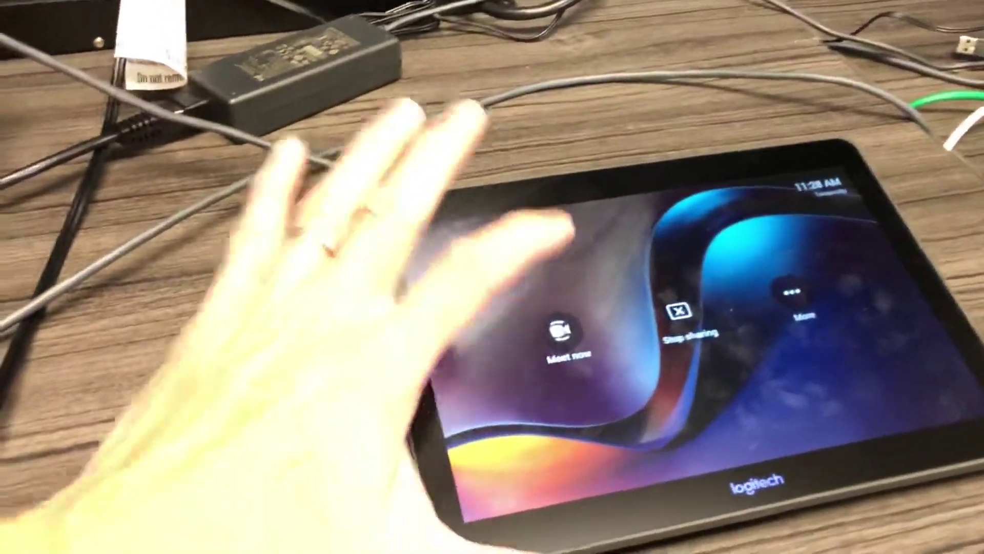
- Start a Meet now meeting from the room console and call the invited remote participant
{"action": "left_click", "coordinate": [520, 356]}
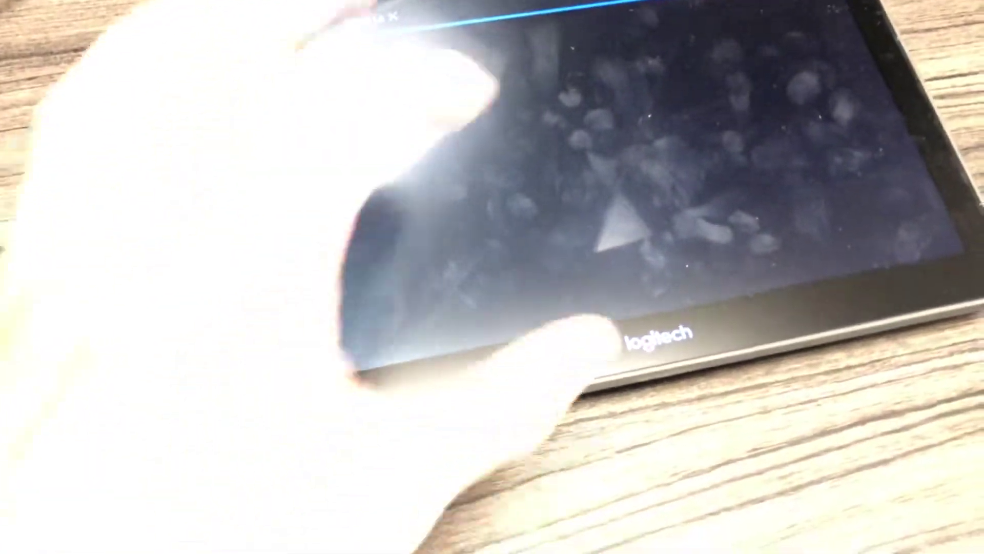
{"action": "left_click", "coordinate": [659, 19]}
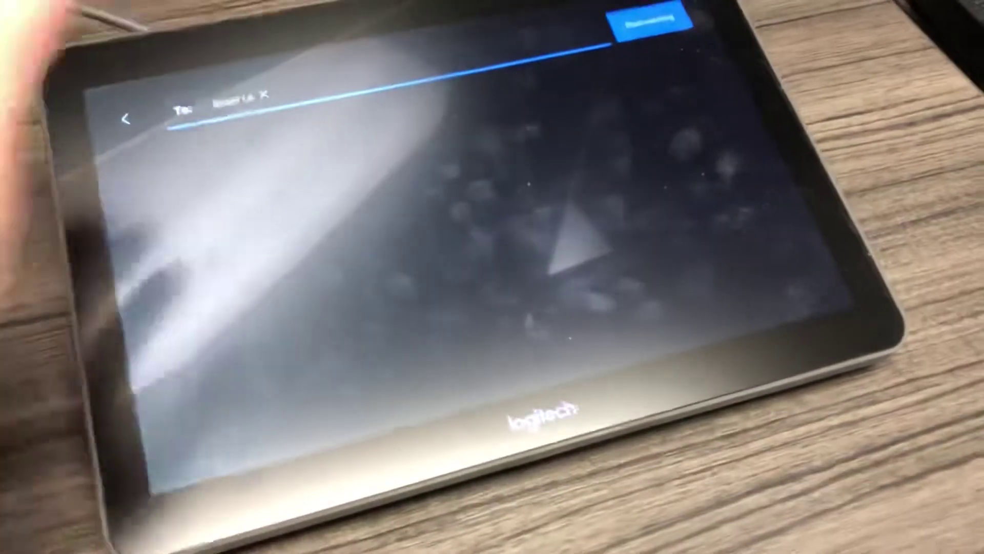